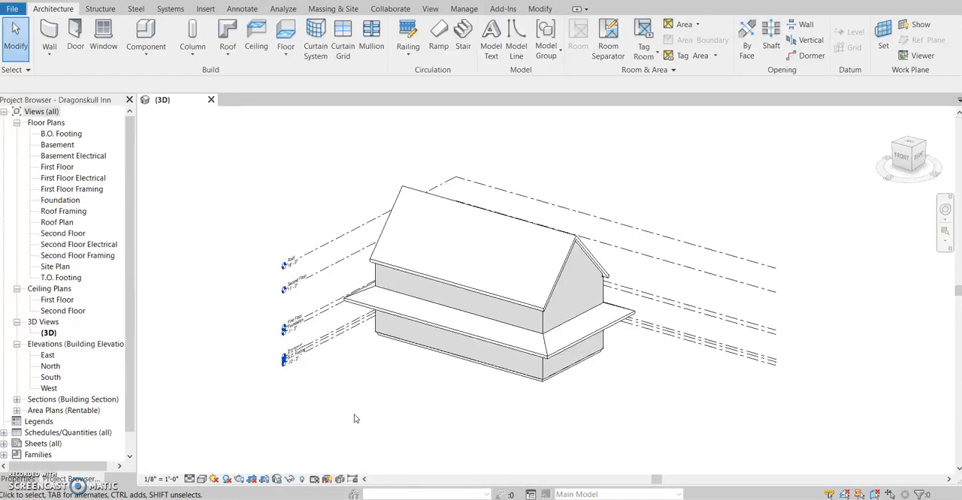
Step: Duplicate the default 3D view as an independent view using the plain Duplicate option
{"action": "scroll", "coordinate": [408, 406], "scroll_direction": "down", "scroll_amount": 2}
{"action": "middle_click_drag", "start_coordinate": [406, 399], "coordinate": [340, 435]}
{"action": "left_click", "coordinate": [349, 419]}
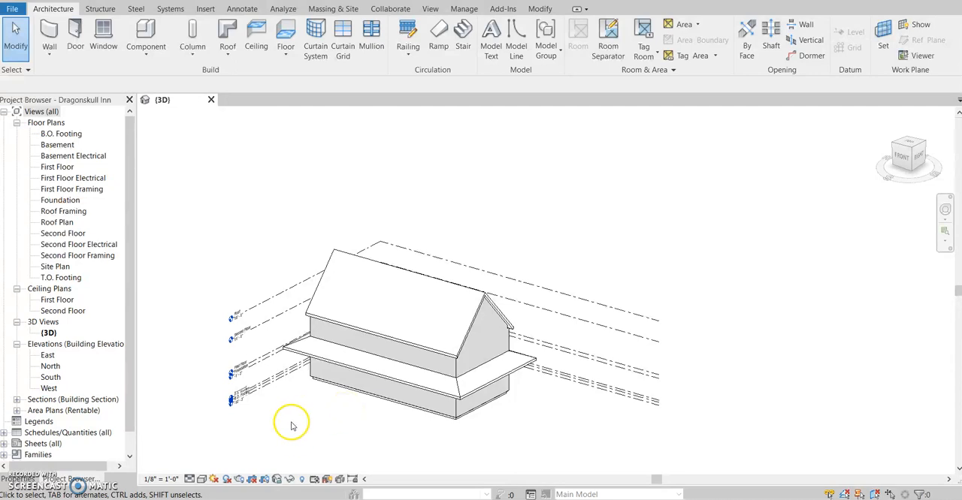
{"action": "left_click", "coordinate": [57, 323]}
{"action": "right_click", "coordinate": [58, 325]}
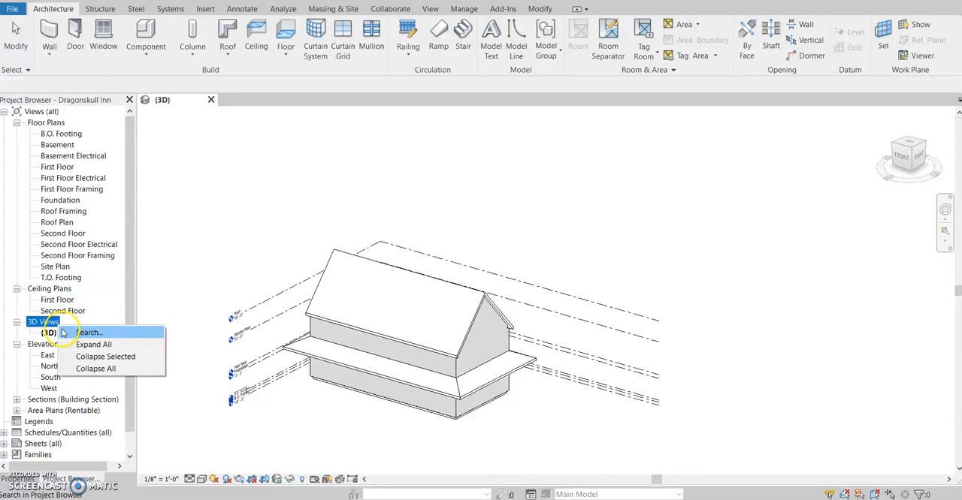
{"action": "left_click", "coordinate": [47, 333]}
{"action": "right_click", "coordinate": [49, 335]}
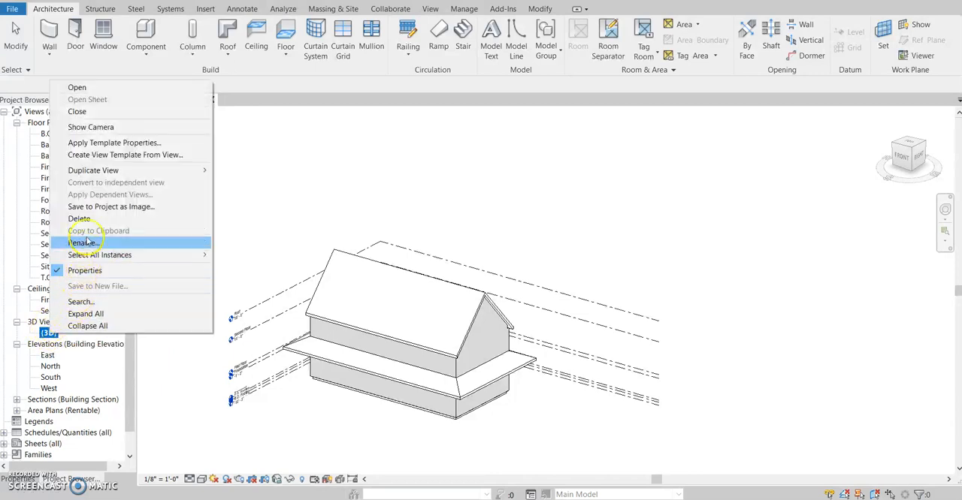
{"action": "mouse_move", "coordinate": [124, 171]}
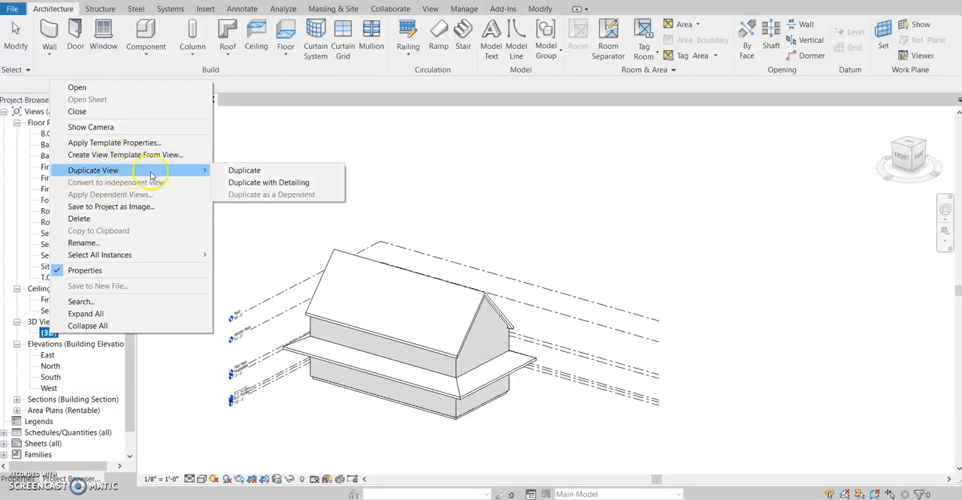
{"action": "left_click", "coordinate": [244, 171]}
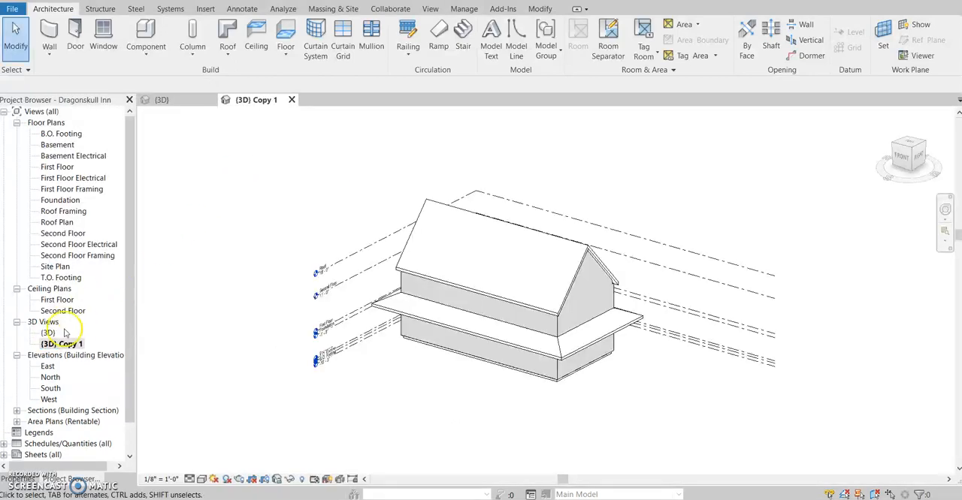
Step: Rename the duplicated 3D view as "Exploded View"
{"action": "right_click", "coordinate": [71, 344]}
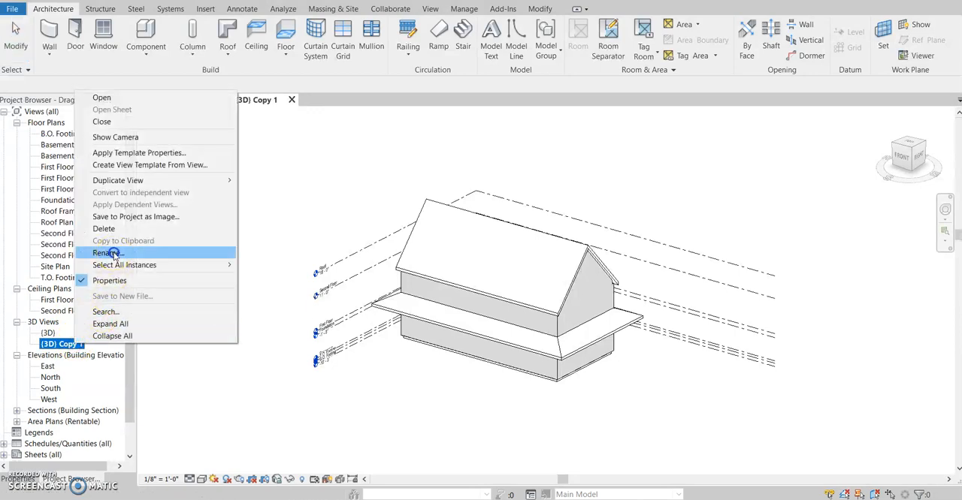
{"action": "left_click", "coordinate": [114, 255]}
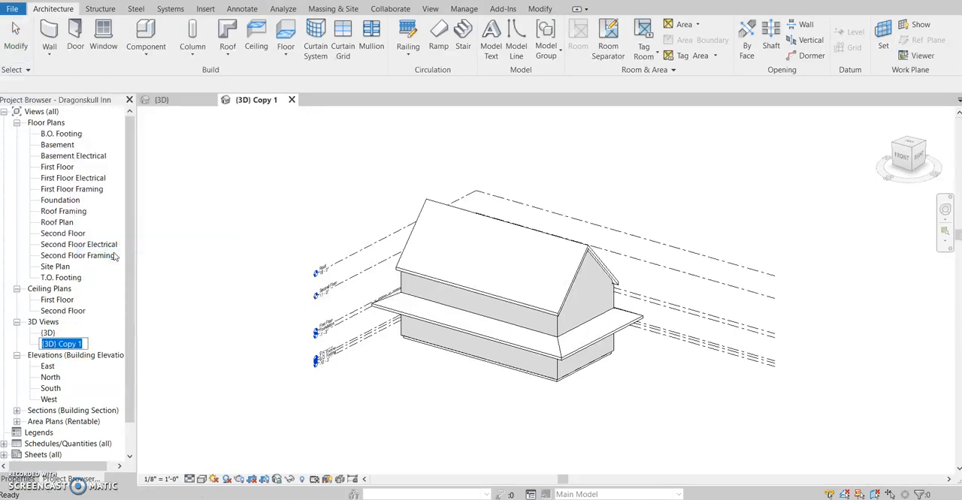
{"action": "type", "text": "Exploded View"}
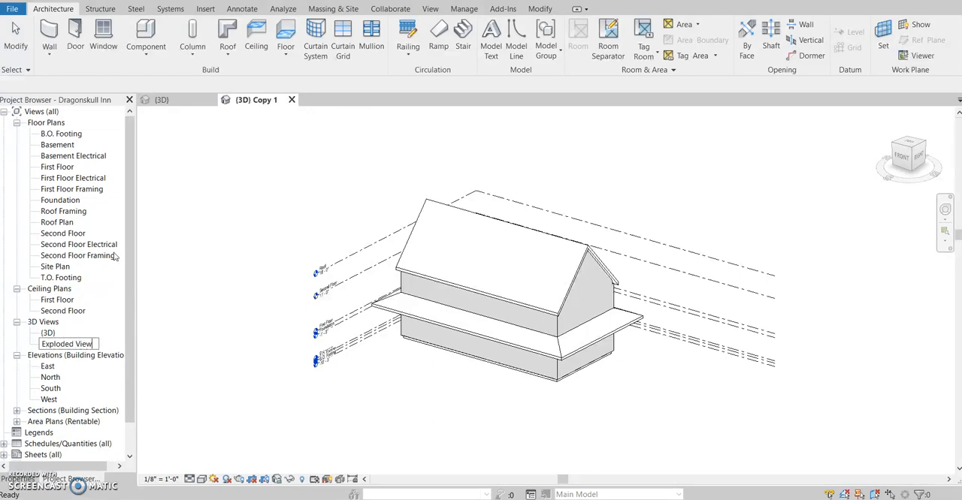
{"action": "key", "text": "Return"}
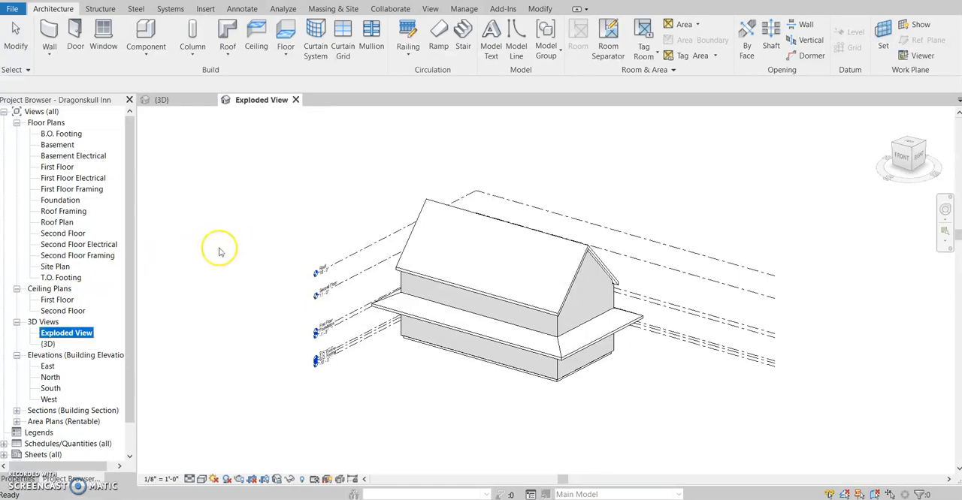
{"action": "left_click", "coordinate": [382, 393]}
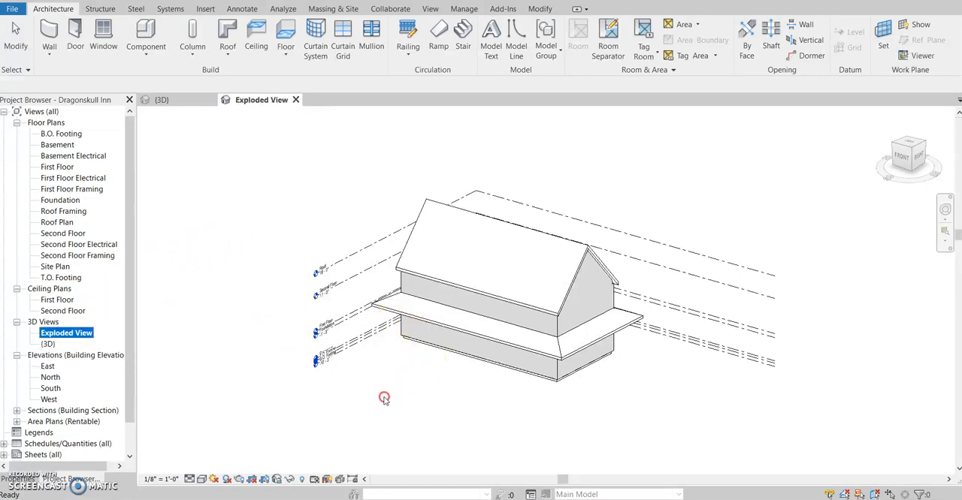
Step: Create a displacement set from the upper gable roof with Displace Elements
{"action": "middle_click_drag", "start_coordinate": [421, 395], "coordinate": [361, 421]}
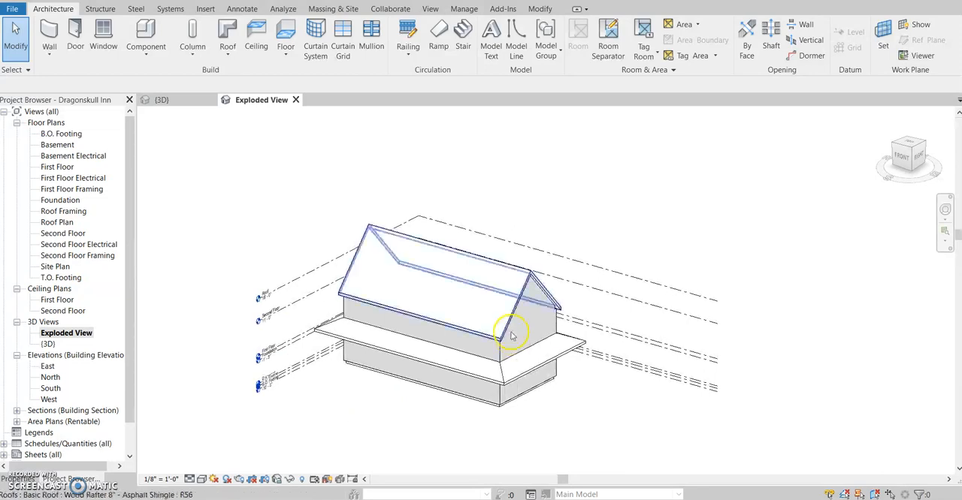
{"action": "left_click", "coordinate": [528, 273]}
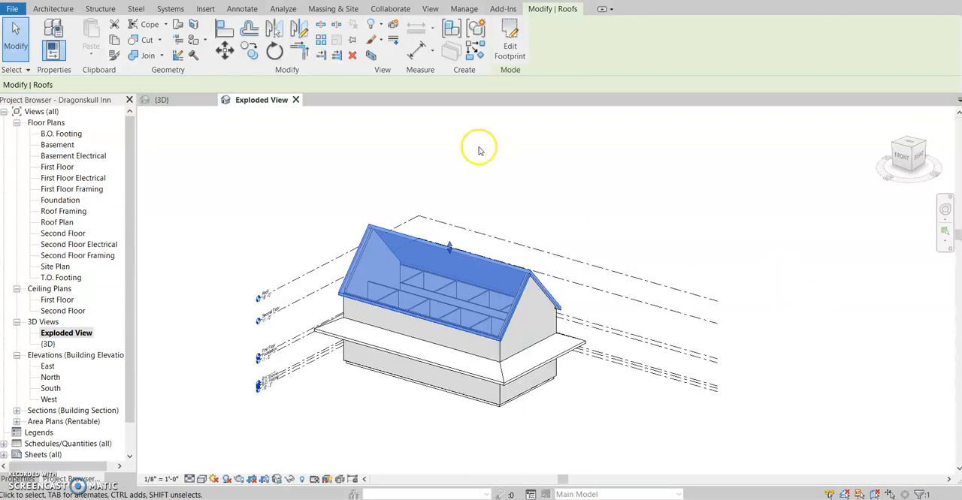
{"action": "left_click", "coordinate": [391, 29]}
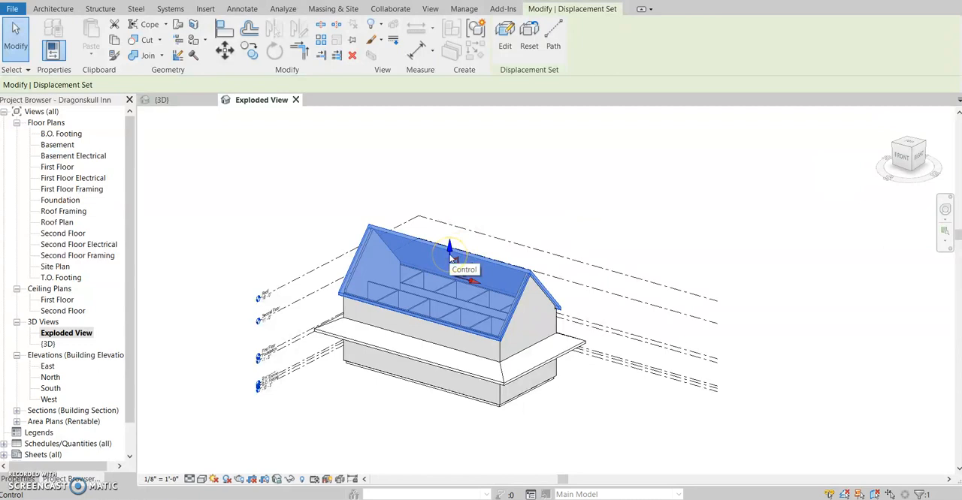
Step: Raise the roof's displacement set straight up above the building and set its Z displacement to 50'
{"action": "middle_click_drag", "start_coordinate": [513, 206], "coordinate": [501, 248]}
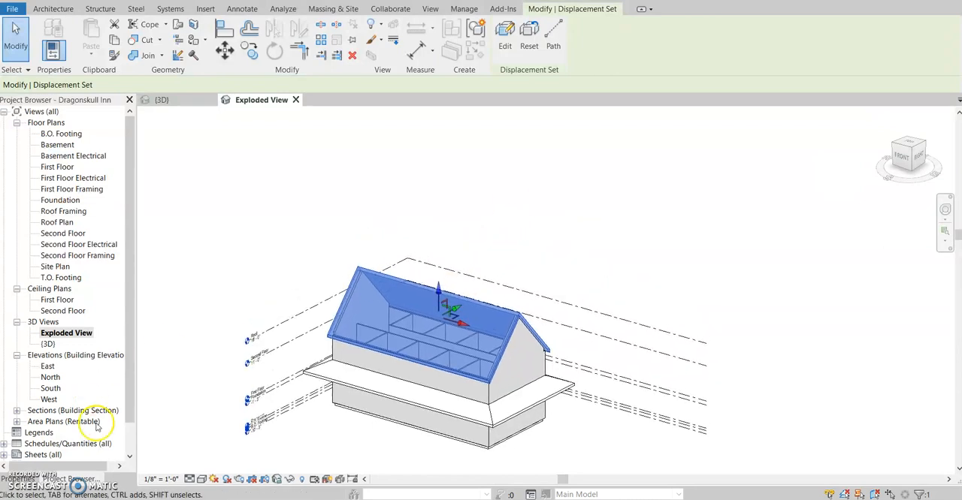
{"action": "left_click", "coordinate": [20, 479]}
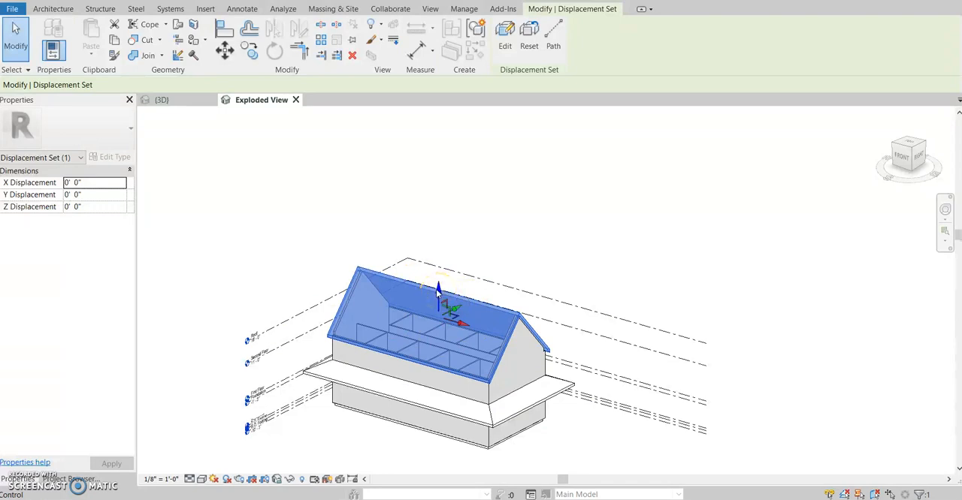
{"action": "left_click_drag", "start_coordinate": [438, 292], "coordinate": [442, 143]}
{"action": "left_click", "coordinate": [36, 194]}
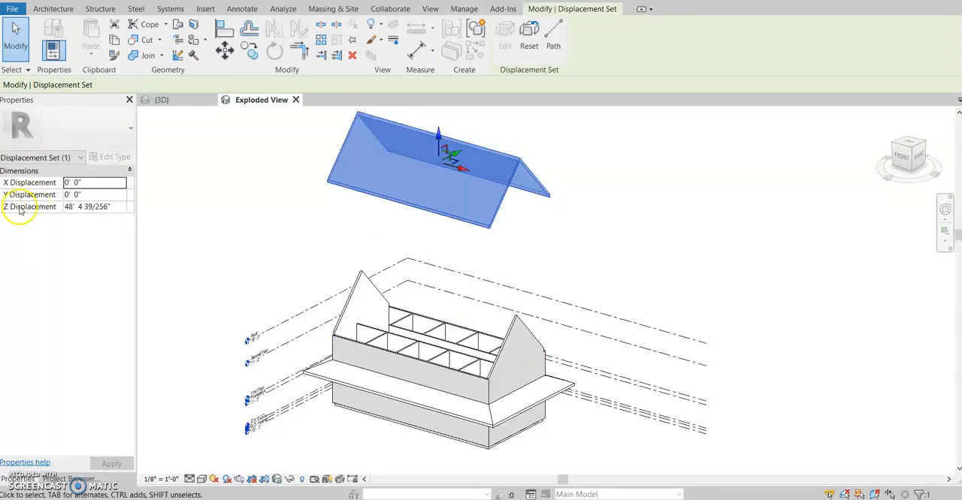
{"action": "left_click", "coordinate": [112, 206]}
{"action": "left_click", "coordinate": [36, 211]}
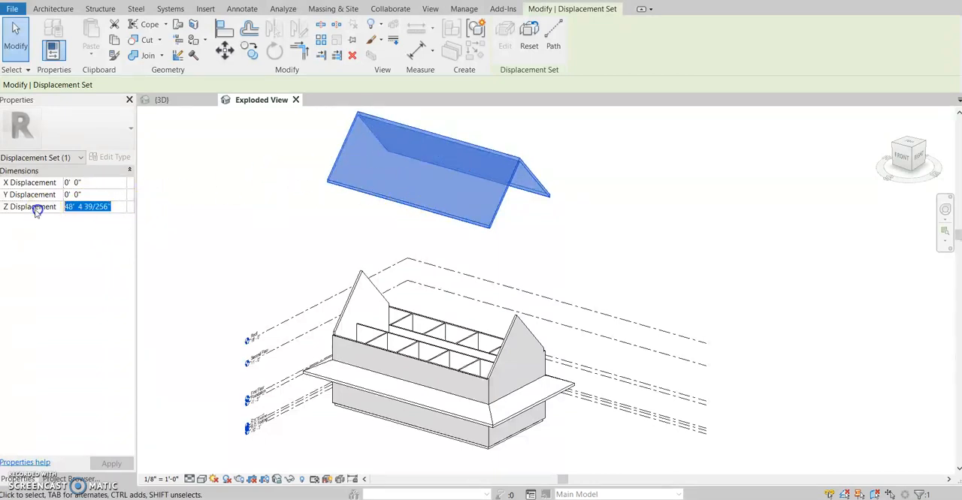
{"action": "type", "text": "50'  0"}
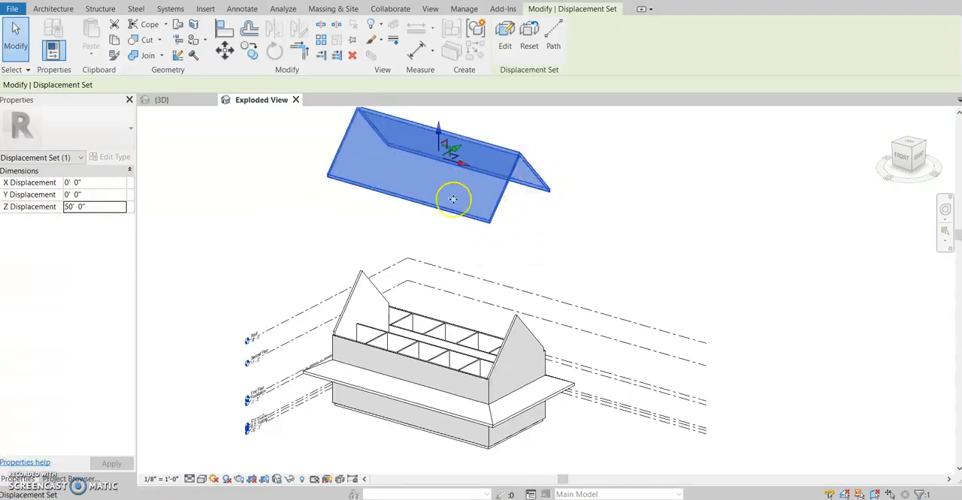
Step: Start editing the roof's displacement set and add the near gable end wall of the second floor to it
{"action": "left_click", "coordinate": [506, 48]}
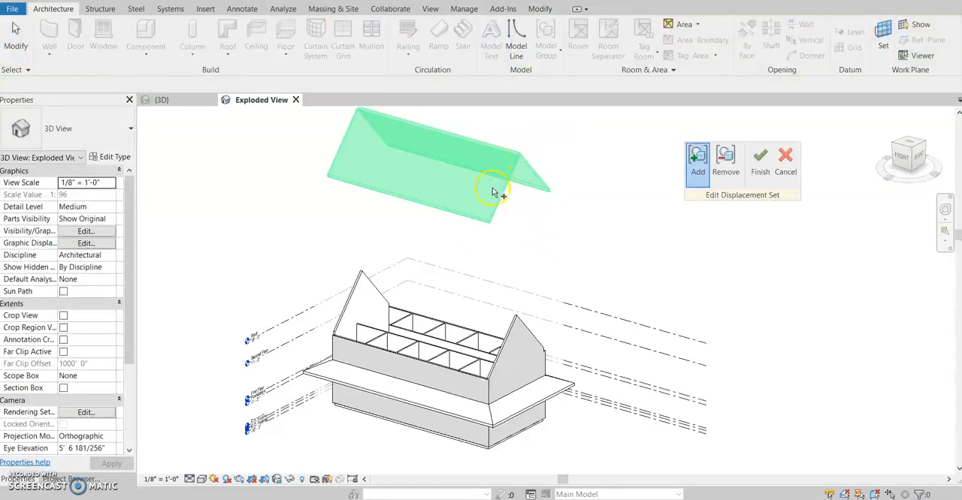
{"action": "left_click_drag", "start_coordinate": [789, 194], "coordinate": [819, 204]}
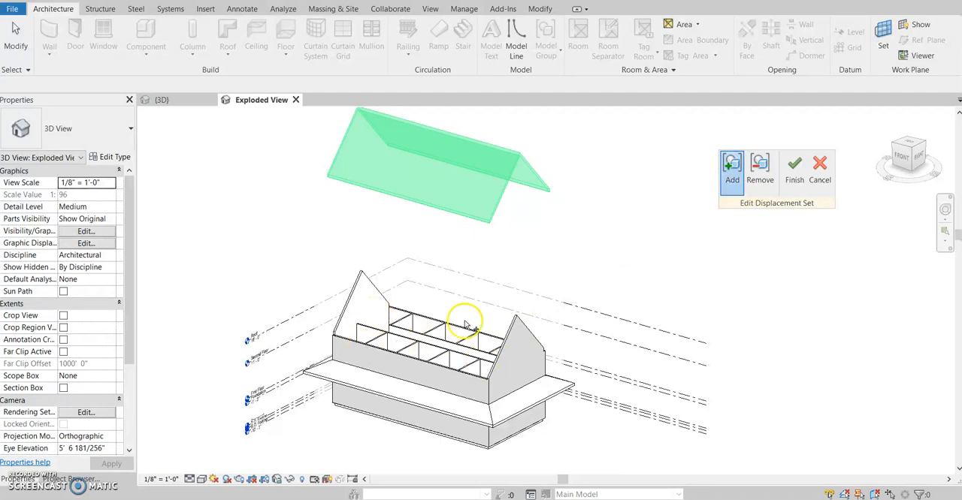
{"action": "left_click", "coordinate": [515, 323]}
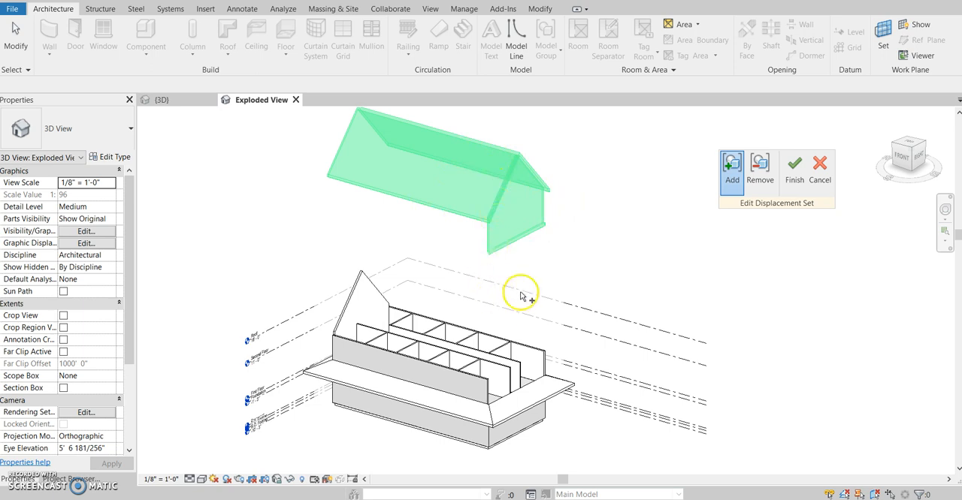
Step: Remove the near gable end wall from the displacement set and add it back in
{"action": "left_click", "coordinate": [758, 171]}
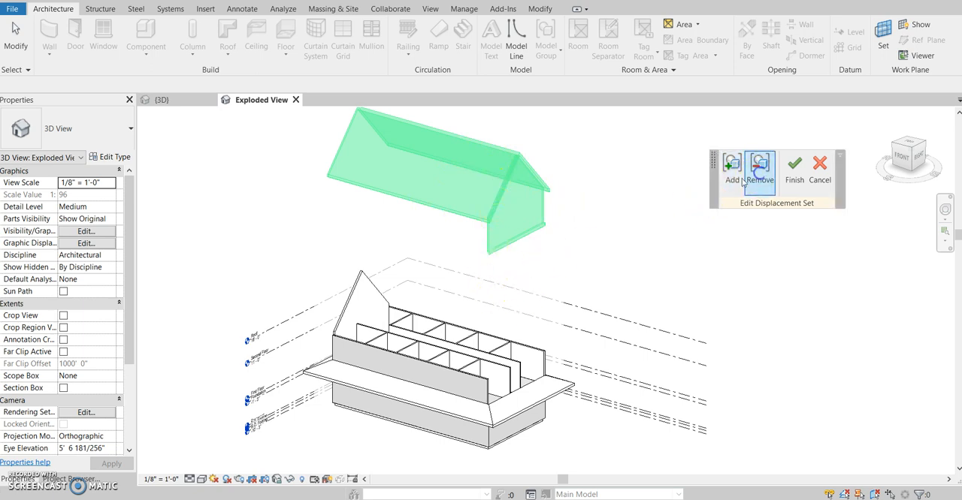
{"action": "left_click", "coordinate": [496, 239]}
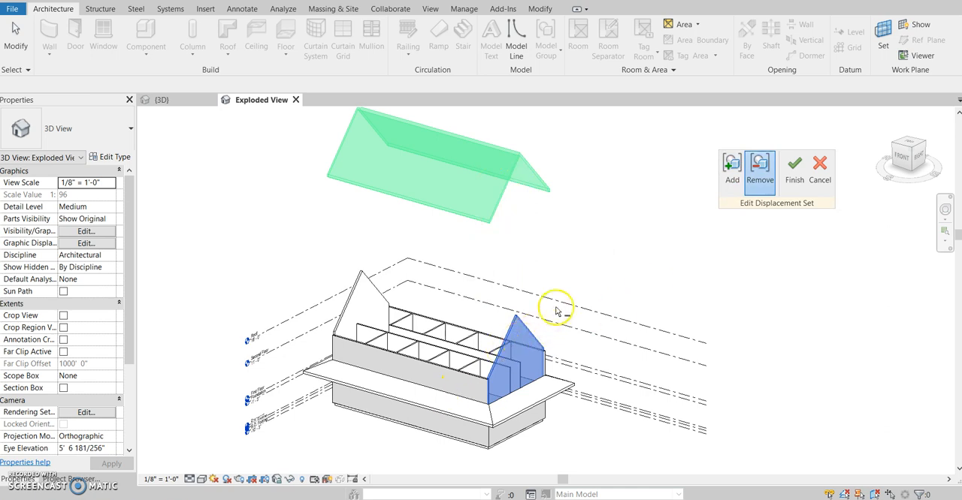
{"action": "left_click", "coordinate": [732, 171]}
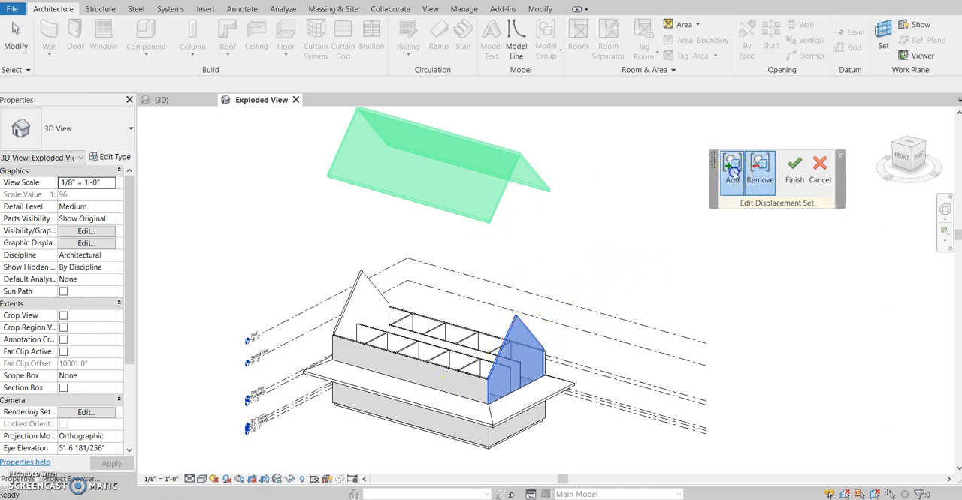
{"action": "left_click", "coordinate": [522, 324]}
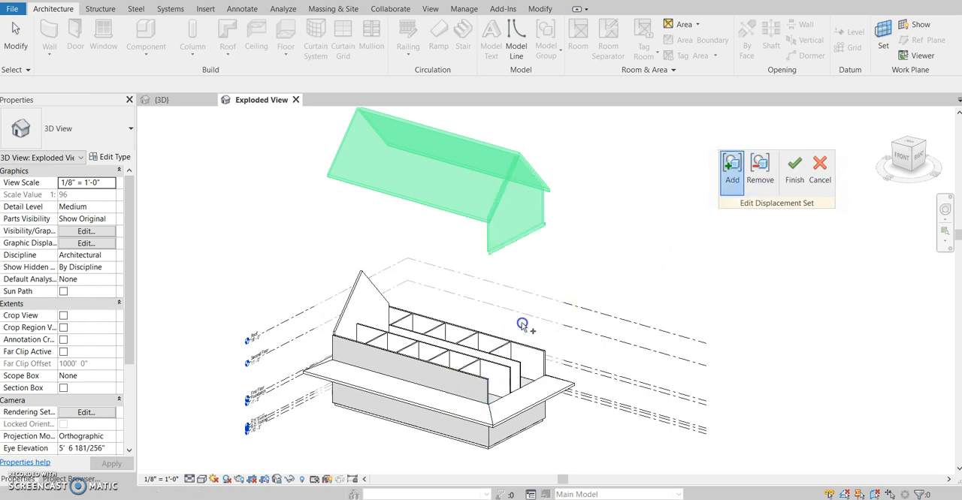
Step: Add a short interior partition near the front wall to the displacement set and remove it again
{"action": "left_click", "coordinate": [453, 370]}
{"action": "left_click", "coordinate": [759, 171]}
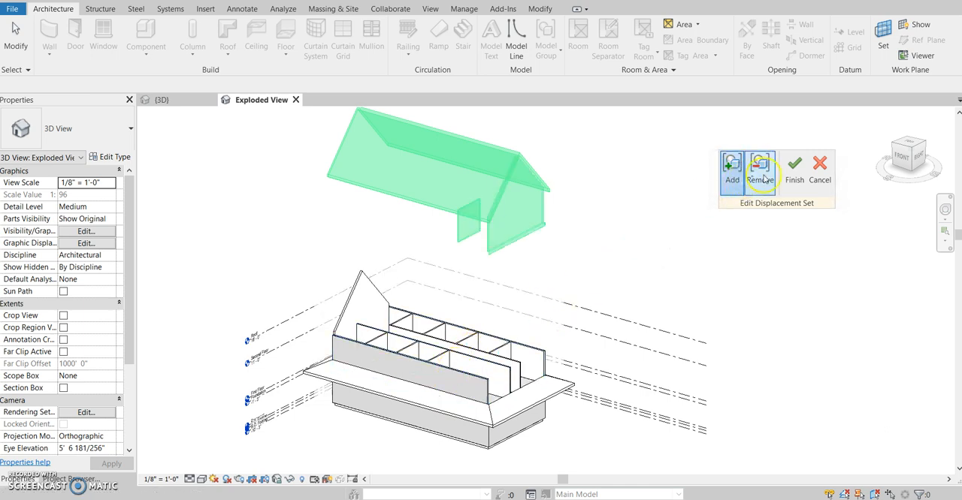
{"action": "left_click", "coordinate": [468, 221]}
Step: Add the second floor's long front wall to the roof's displacement set and set the set's Z displacement to 75'
{"action": "left_click", "coordinate": [731, 171]}
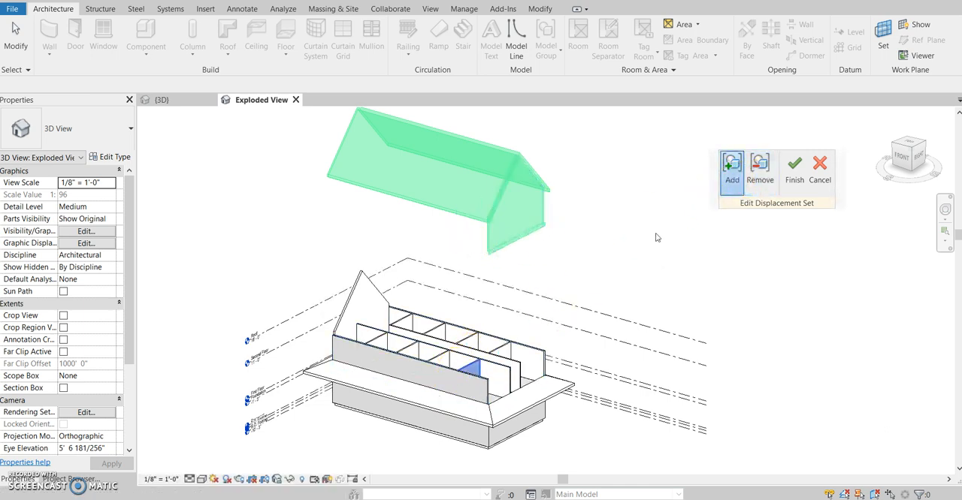
{"action": "left_click", "coordinate": [444, 361]}
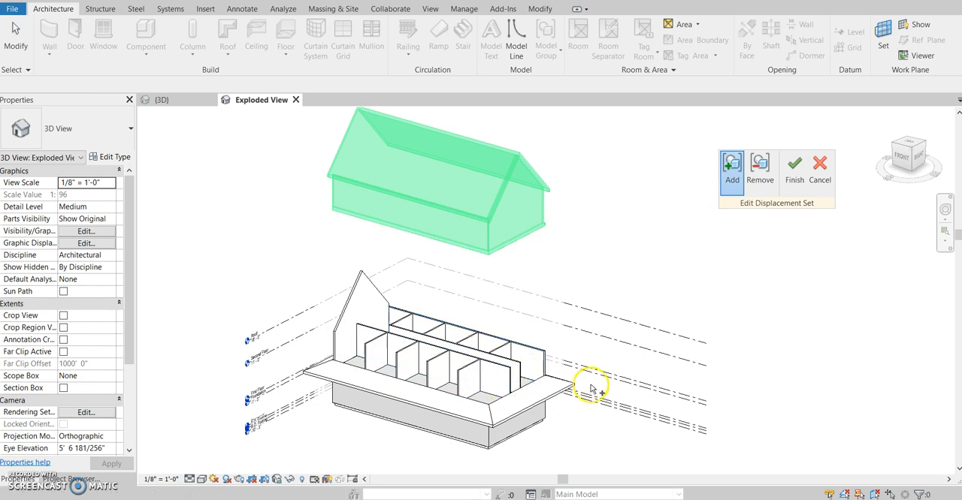
{"action": "scroll", "coordinate": [604, 327], "scroll_direction": "down", "scroll_amount": 3}
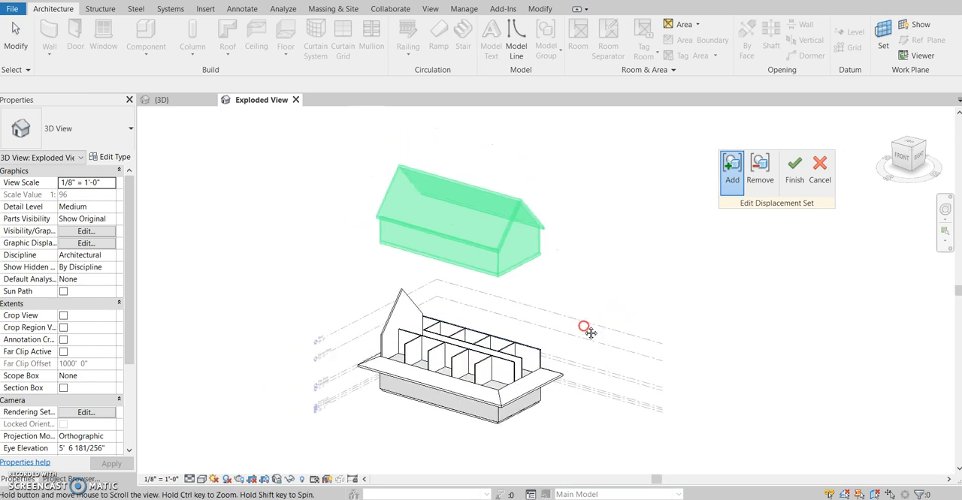
{"action": "left_click", "coordinate": [794, 169]}
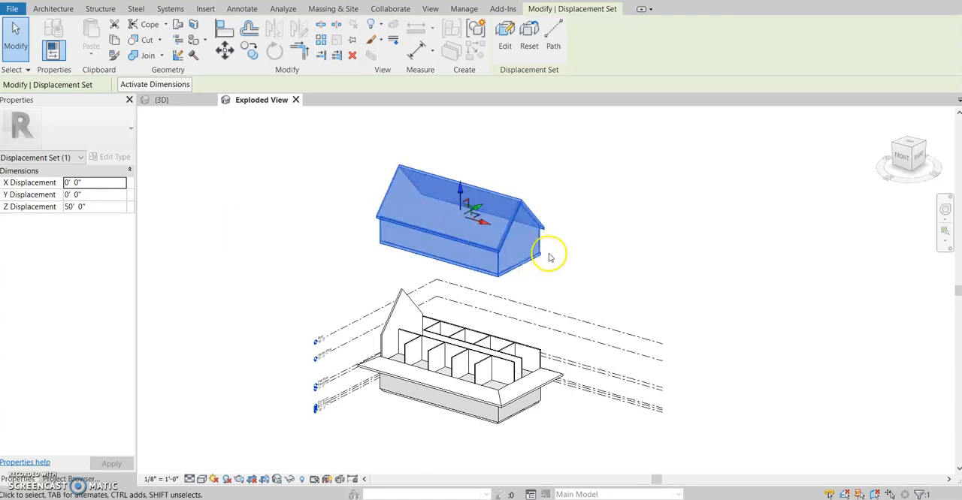
{"action": "left_click", "coordinate": [77, 208]}
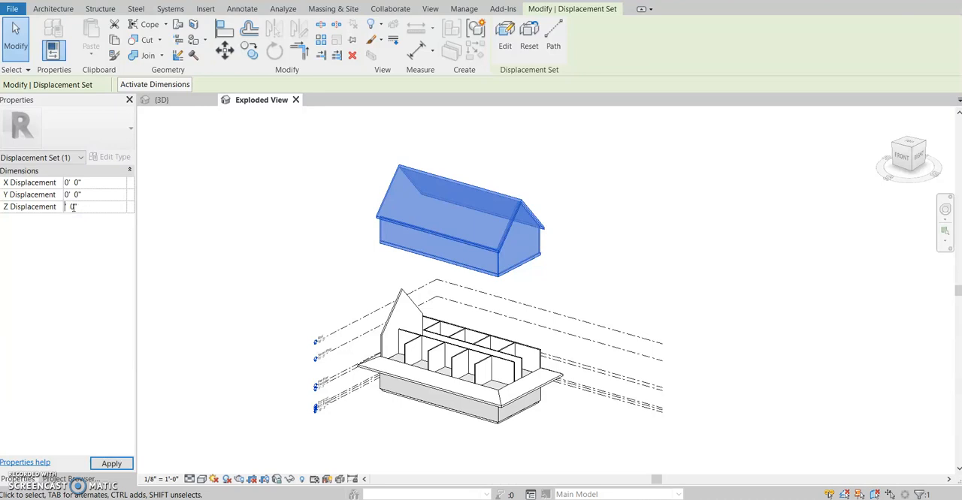
{"action": "left_click", "coordinate": [227, 197]}
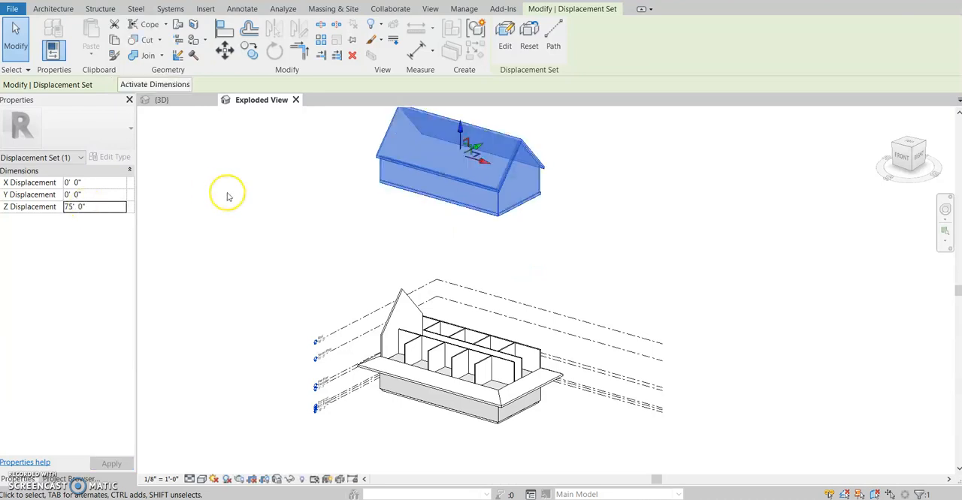
Step: Displace the far gable end wall as its own displacement set and raise it straight up about 36' 10"
{"action": "left_click", "coordinate": [404, 298]}
{"action": "left_click", "coordinate": [411, 294]}
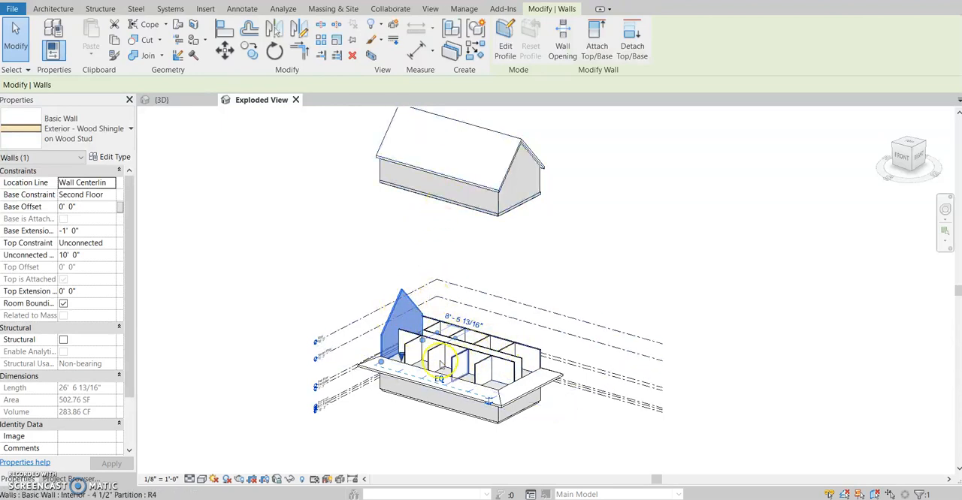
{"action": "left_click", "coordinate": [395, 25]}
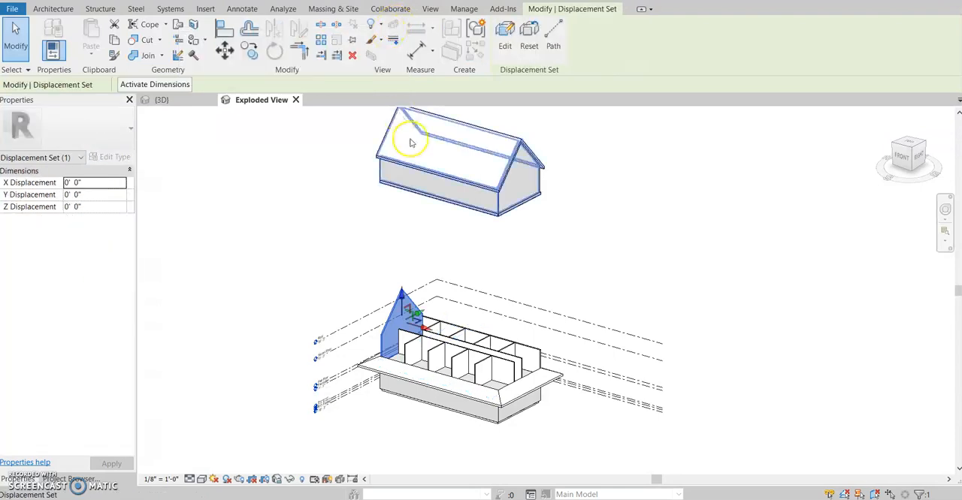
{"action": "left_click_drag", "start_coordinate": [399, 287], "coordinate": [403, 202]}
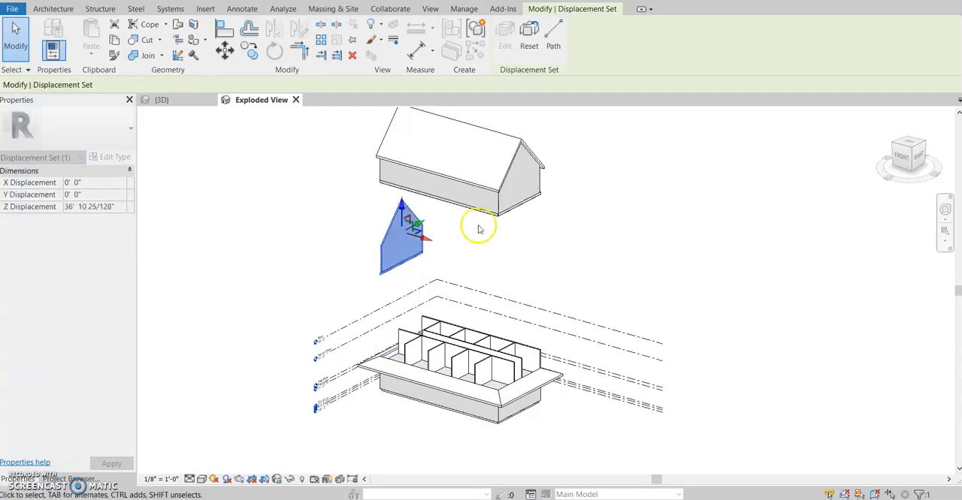
Step: Set the Z displacement of the far gable end wall's displacement set to 36'
{"action": "left_click", "coordinate": [113, 207]}
{"action": "type", "text": "3"}
{"action": "key", "text": "Return"}
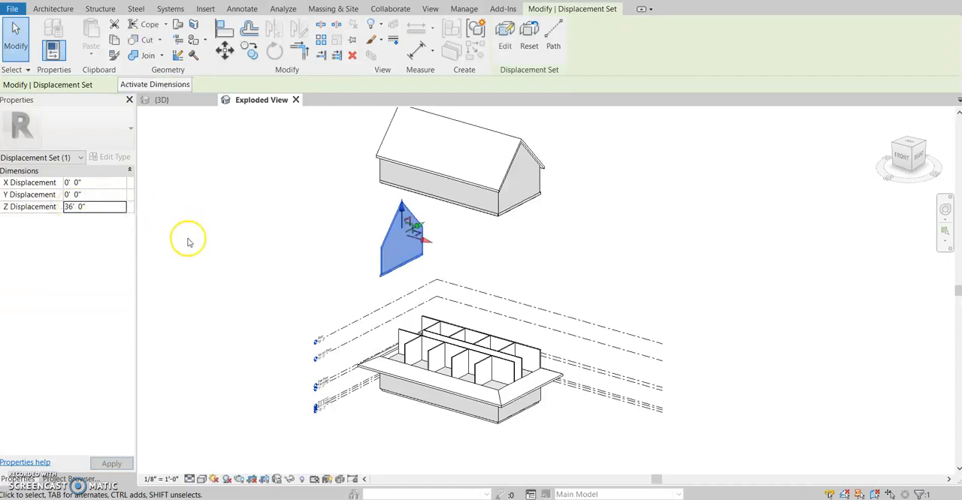
{"action": "left_click", "coordinate": [251, 262]}
Step: Add the second floor's interior partitions and long back wall to the far gable end wall's displacement set
{"action": "left_click", "coordinate": [396, 239]}
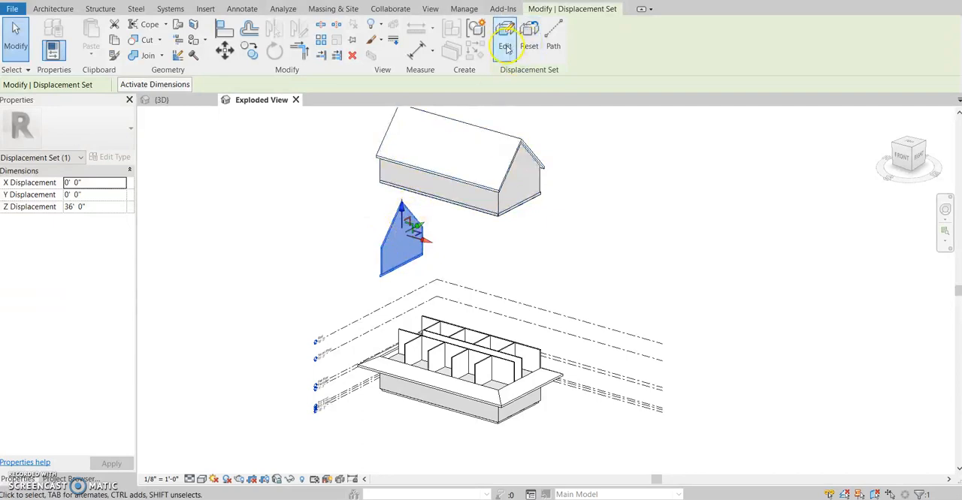
{"action": "left_click", "coordinate": [505, 46]}
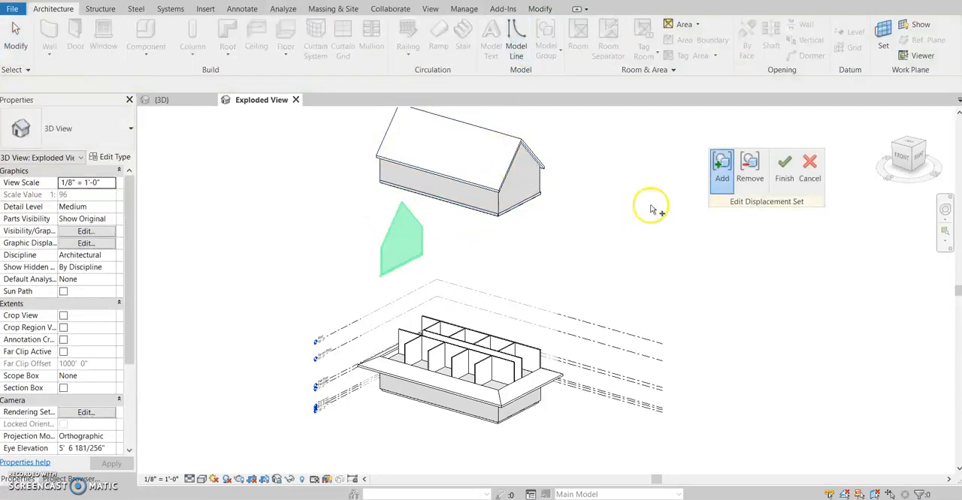
{"action": "left_click", "coordinate": [409, 341]}
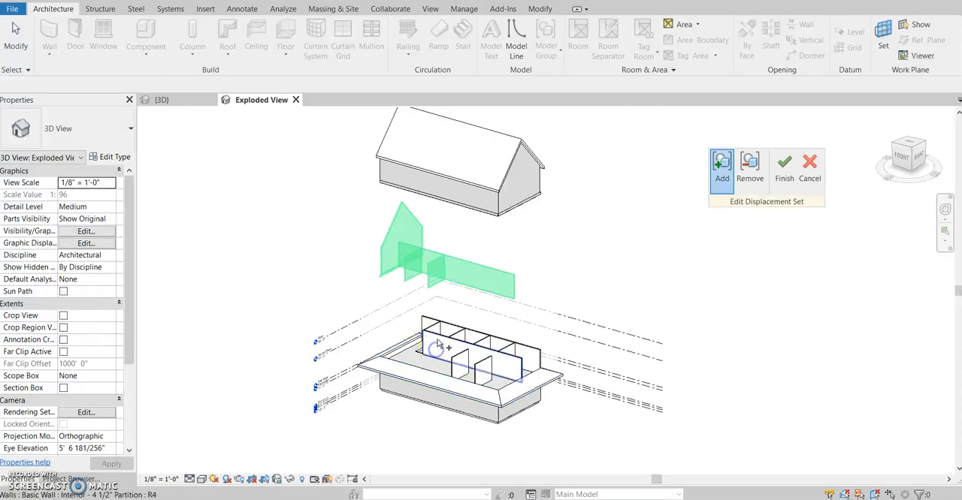
{"action": "left_click", "coordinate": [431, 336]}
{"action": "left_click", "coordinate": [447, 342]}
{"action": "left_click", "coordinate": [455, 346]}
{"action": "left_click", "coordinate": [457, 362]}
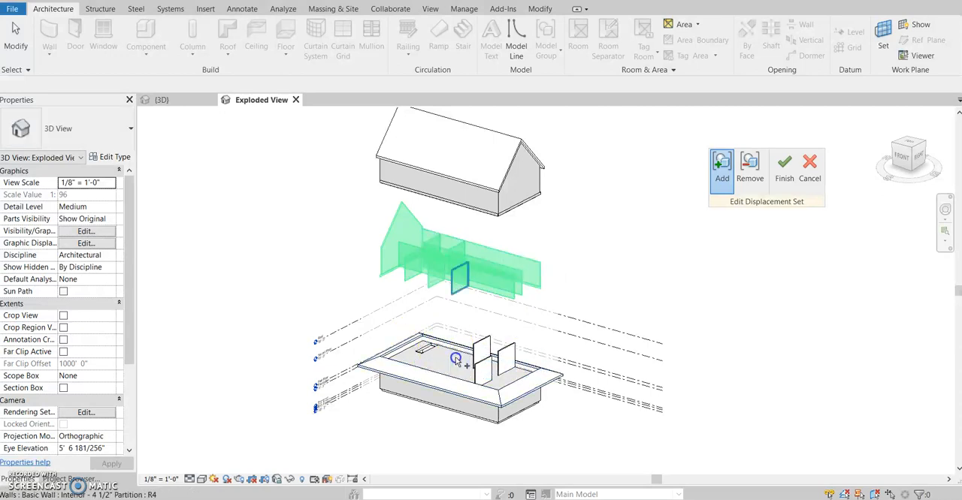
{"action": "left_click", "coordinate": [481, 345]}
{"action": "left_click", "coordinate": [488, 360]}
{"action": "left_click", "coordinate": [506, 359]}
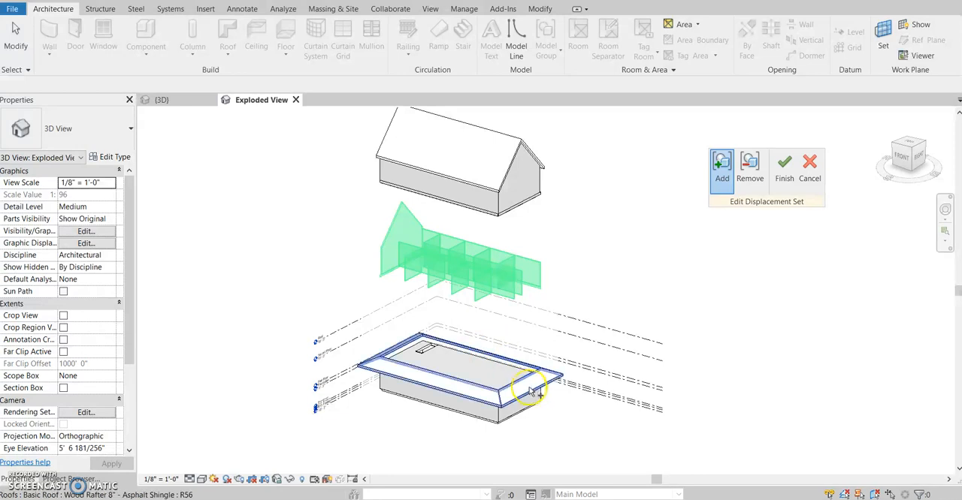
Step: Add the lower skirt roof and the second floor slab to the displacement set and finish editing it
{"action": "left_click", "coordinate": [548, 382]}
{"action": "left_click", "coordinate": [517, 368]}
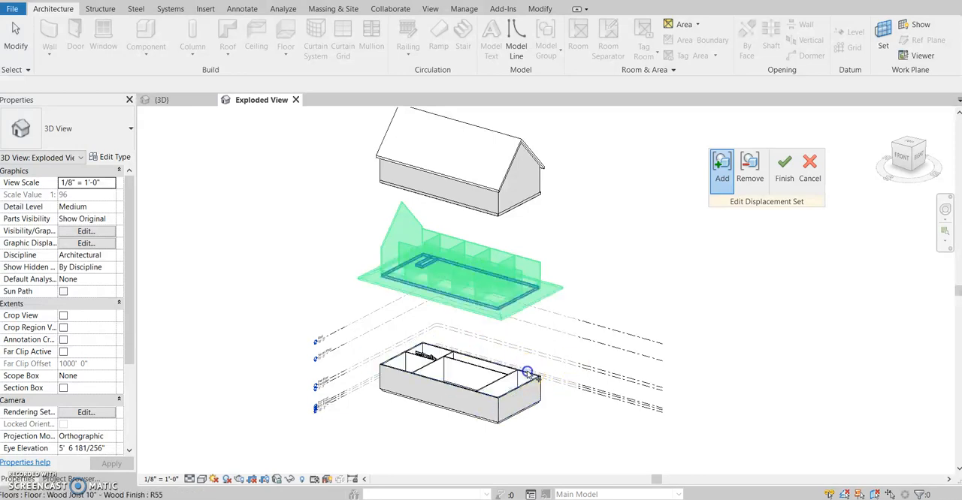
{"action": "left_click", "coordinate": [783, 169]}
{"action": "left_click", "coordinate": [780, 178]}
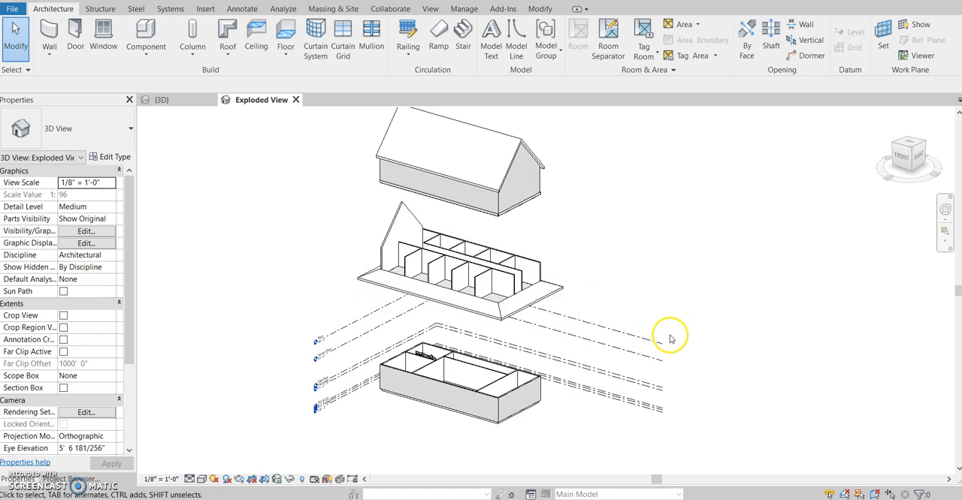
Step: Temporarily hide the first floor's long front wall and near end exterior wall
{"action": "scroll", "coordinate": [536, 386], "scroll_direction": "up", "scroll_amount": 1}
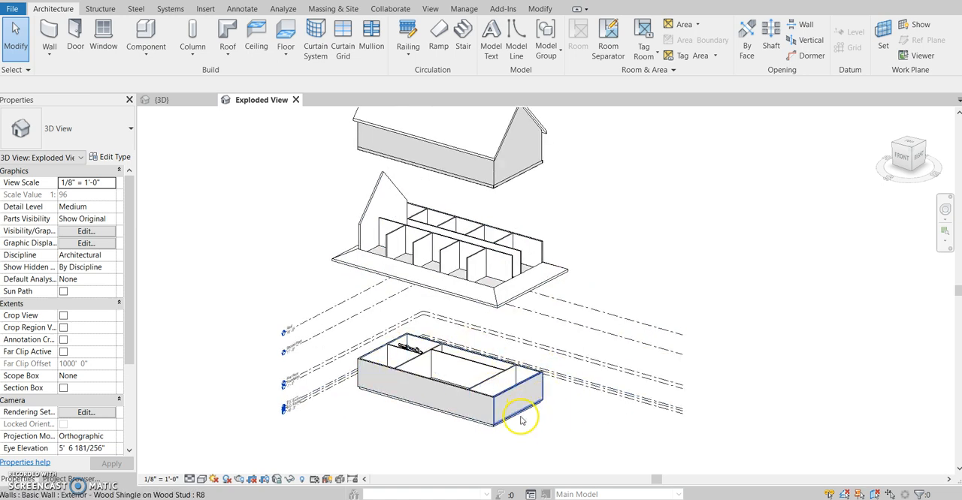
{"action": "left_click", "coordinate": [499, 399]}
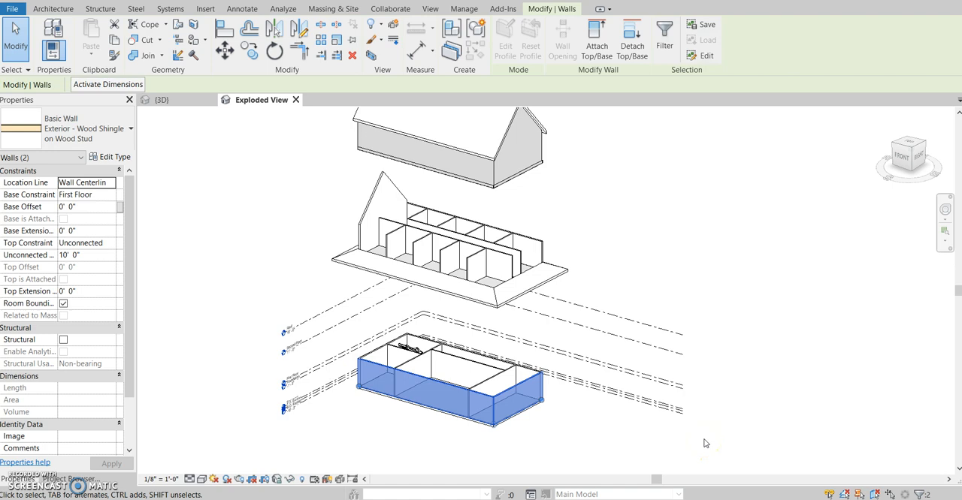
{"action": "key", "text": "h"}
{"action": "key", "text": "h"}
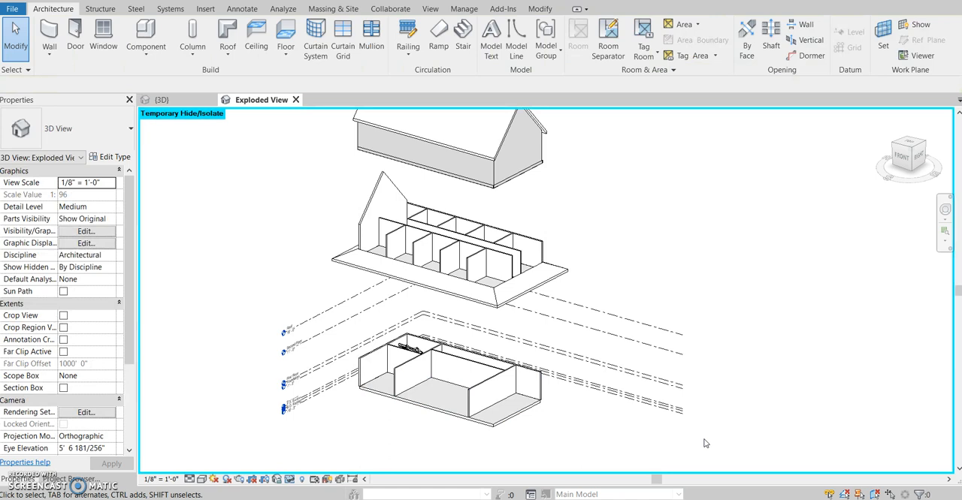
{"action": "left_click", "coordinate": [679, 388]}
{"action": "left_click", "coordinate": [305, 154]}
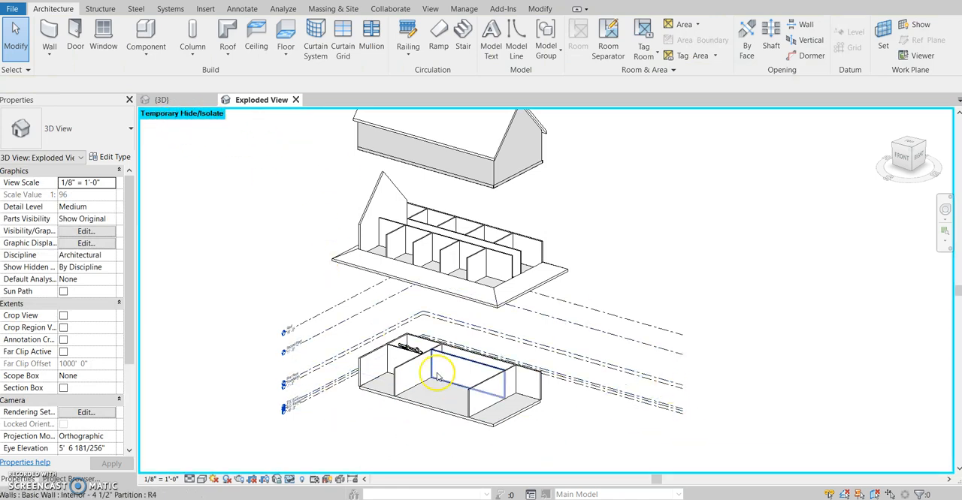
Step: Temporarily hide the two first-floor partitions near the stair and reset the temporary hiding of all elements
{"action": "middle_click_drag", "start_coordinate": [584, 409], "coordinate": [580, 442], "text": "shift"}
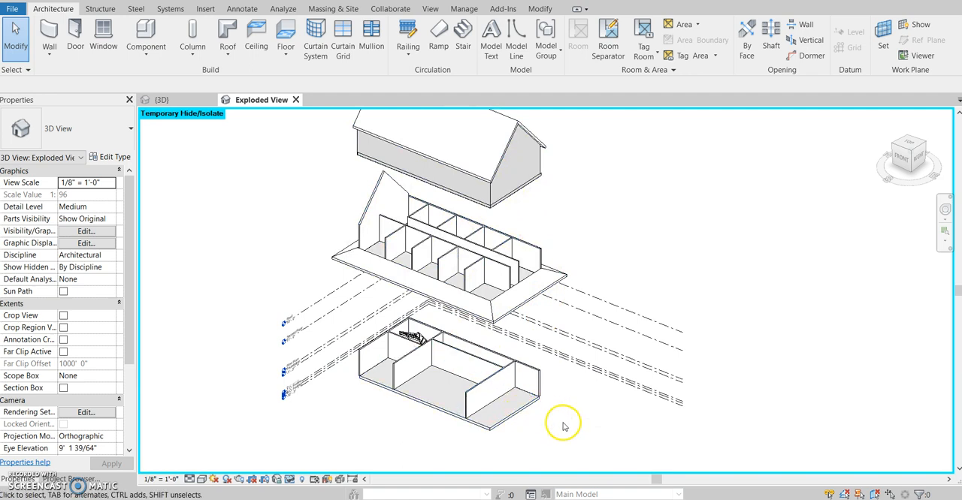
{"action": "middle_click_drag", "start_coordinate": [571, 443], "coordinate": [550, 417], "text": "shift"}
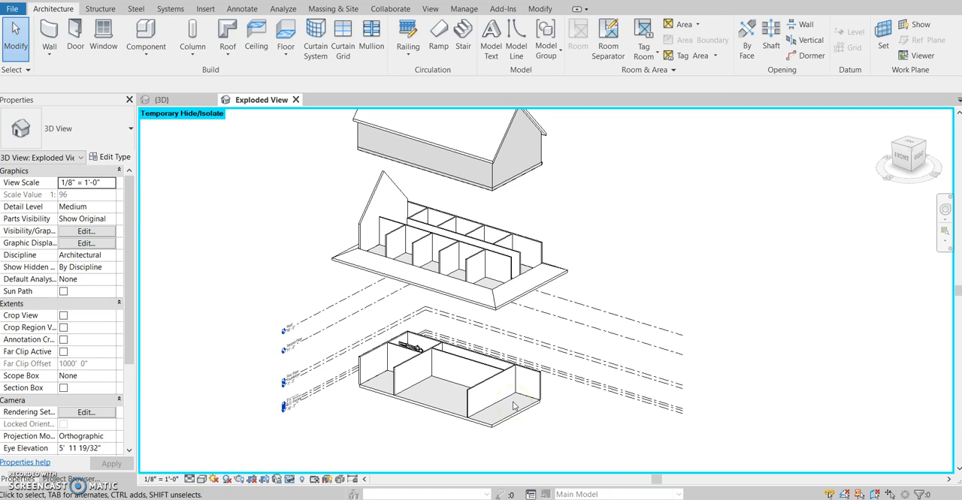
{"action": "left_click", "coordinate": [418, 353]}
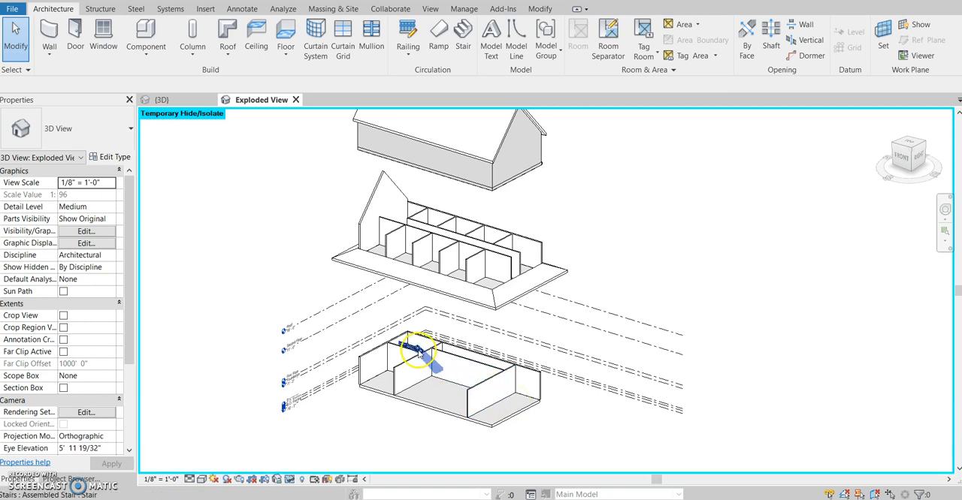
{"action": "left_click", "coordinate": [411, 368]}
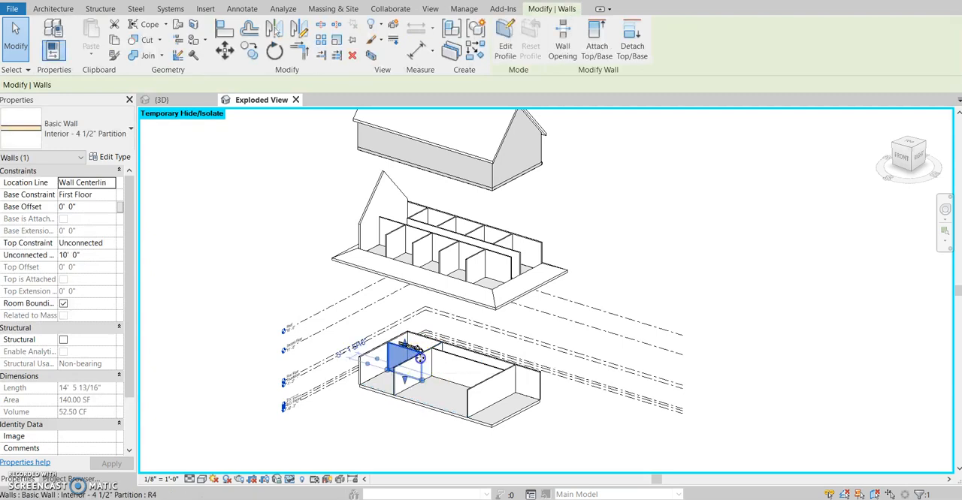
{"action": "left_click", "coordinate": [422, 365]}
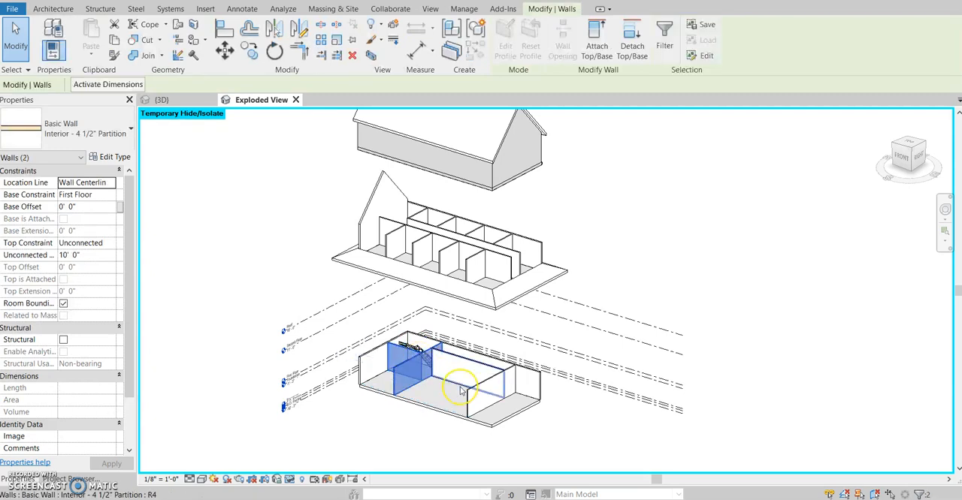
{"action": "key", "text": "Delete"}
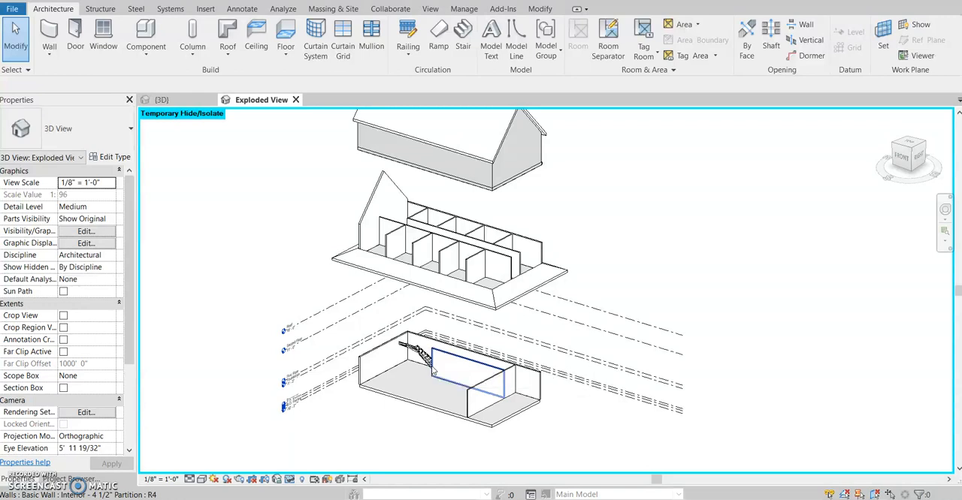
{"action": "key", "text": "h"}
{"action": "key", "text": "r"}
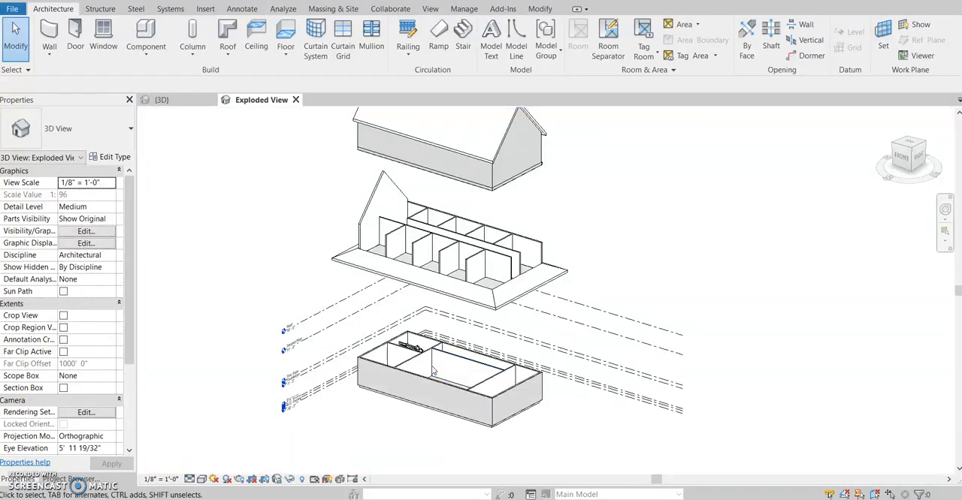
Step: Temporarily hide the first floor's near end and long front exterior walls again to expose the interior
{"action": "left_click", "coordinate": [478, 404]}
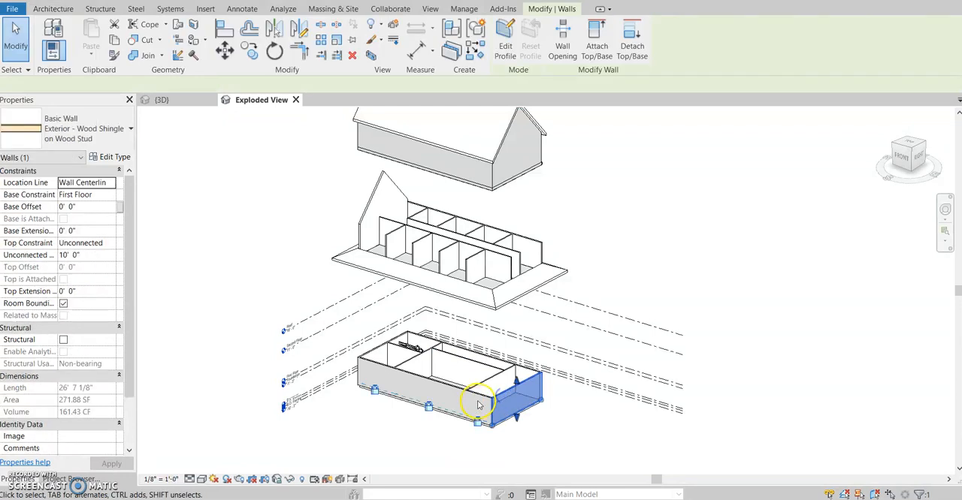
{"action": "left_click", "coordinate": [444, 395], "text": "ctrl"}
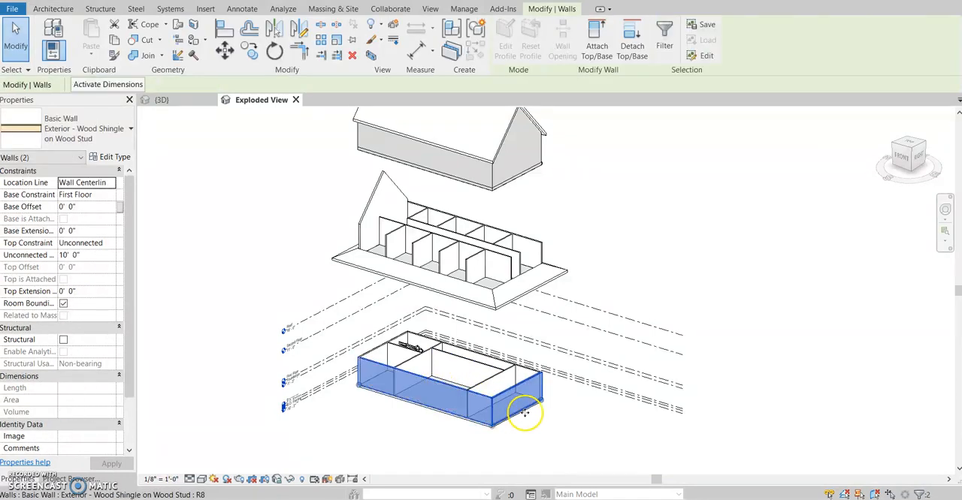
{"action": "key", "text": "h"}
{"action": "key", "text": "h"}
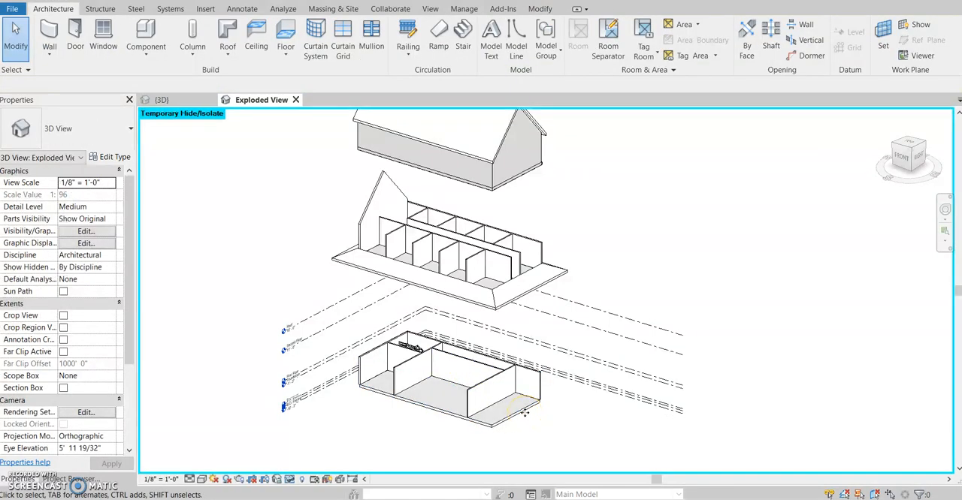
Step: Examine the exploded roof, second floor and first floor layers from different angles
{"action": "scroll", "coordinate": [535, 361], "scroll_direction": "down", "scroll_amount": 3}
{"action": "middle_click_drag", "start_coordinate": [592, 400], "coordinate": [607, 335]}
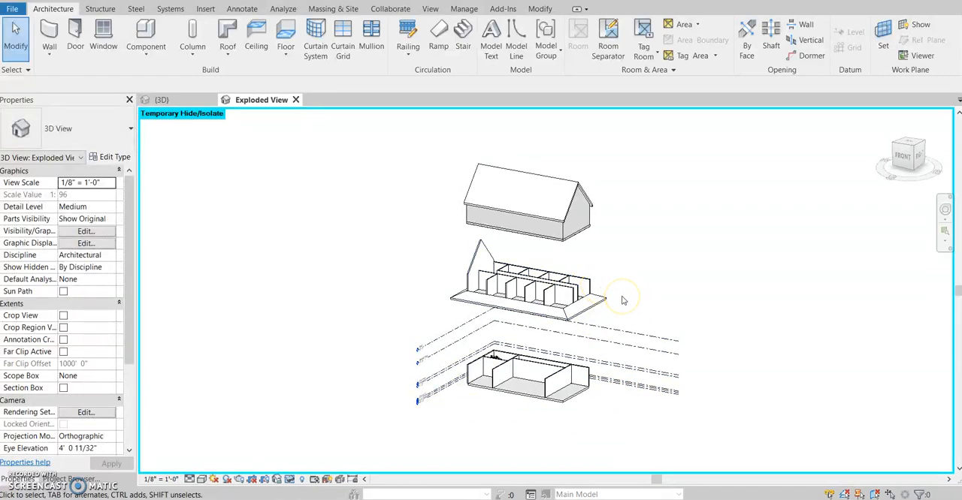
{"action": "scroll", "coordinate": [622, 301], "scroll_direction": "down", "scroll_amount": 1}
{"action": "middle_click_drag", "start_coordinate": [614, 384], "coordinate": [590, 396], "text": "shift"}
{"action": "scroll", "coordinate": [559, 333], "scroll_direction": "up", "scroll_amount": 2}
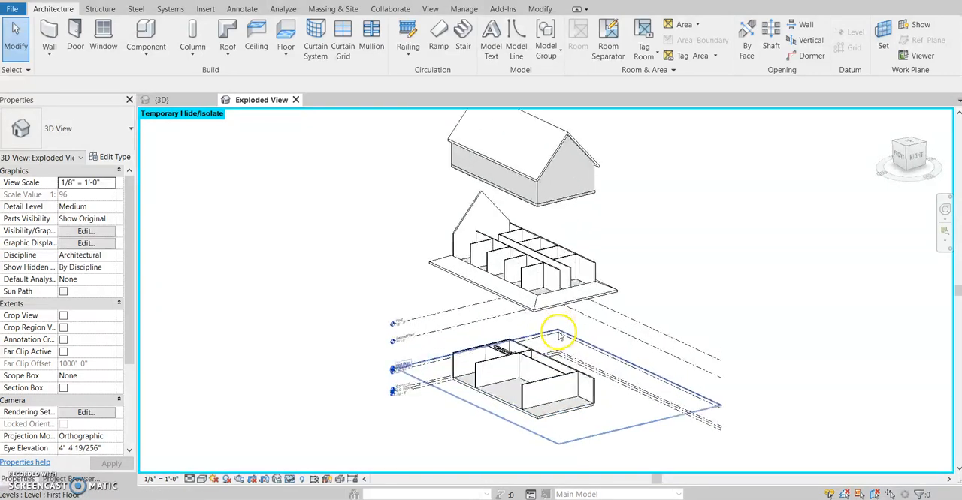
{"action": "middle_click_drag", "start_coordinate": [569, 339], "coordinate": [667, 415]}
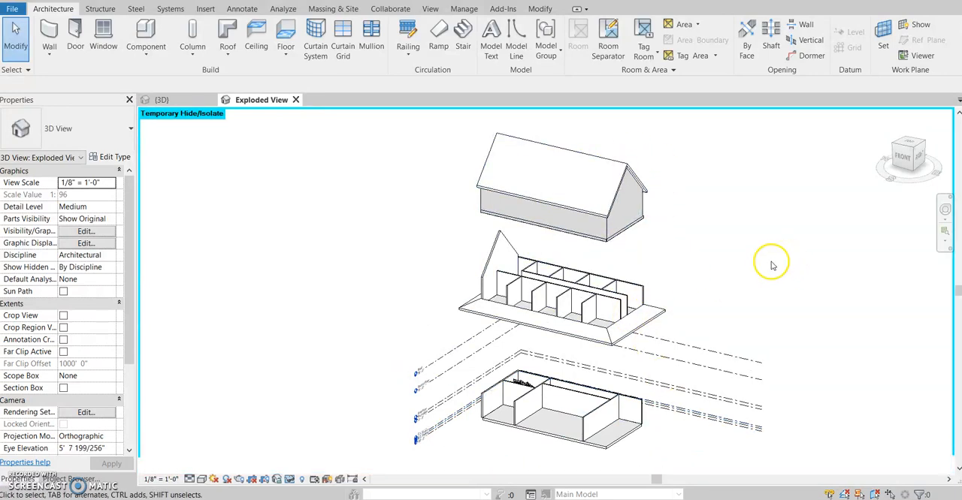
{"action": "middle_click_drag", "start_coordinate": [391, 398], "coordinate": [369, 387]}
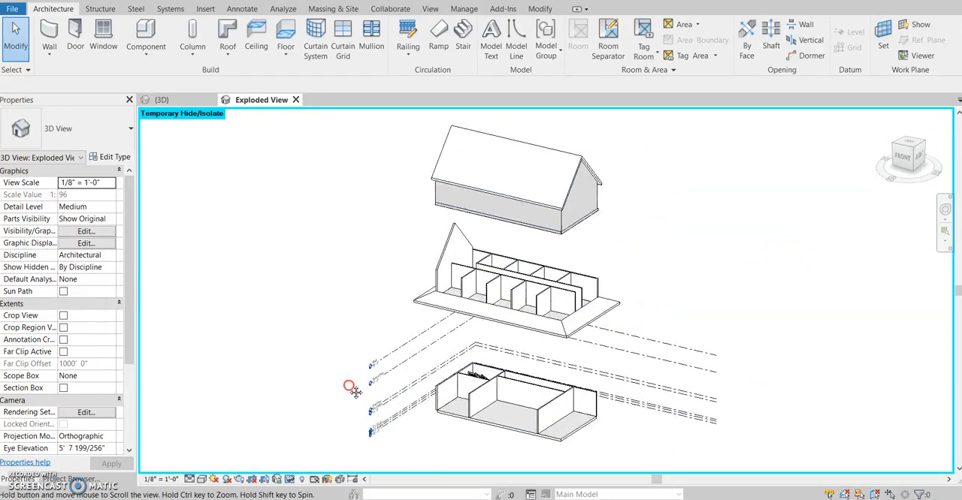